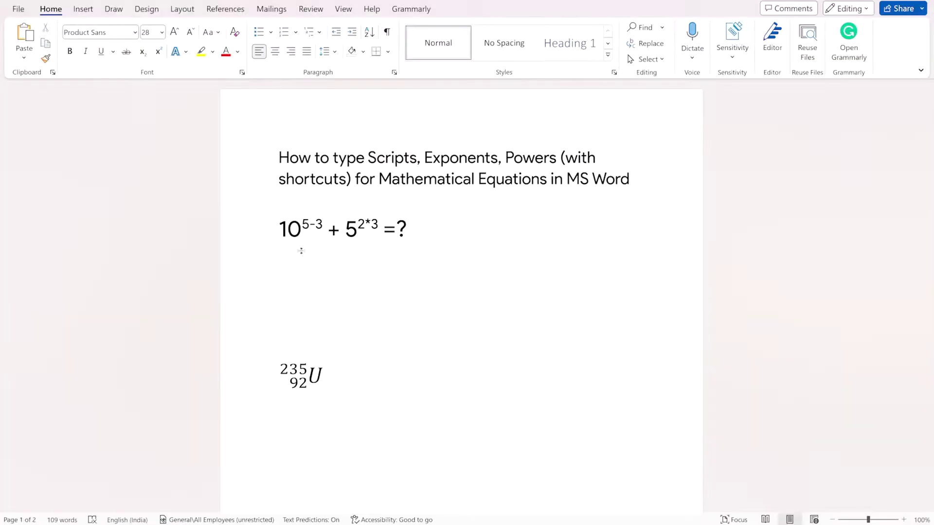
Place the cursor on the empty line below the existing equation.
click(294, 267)
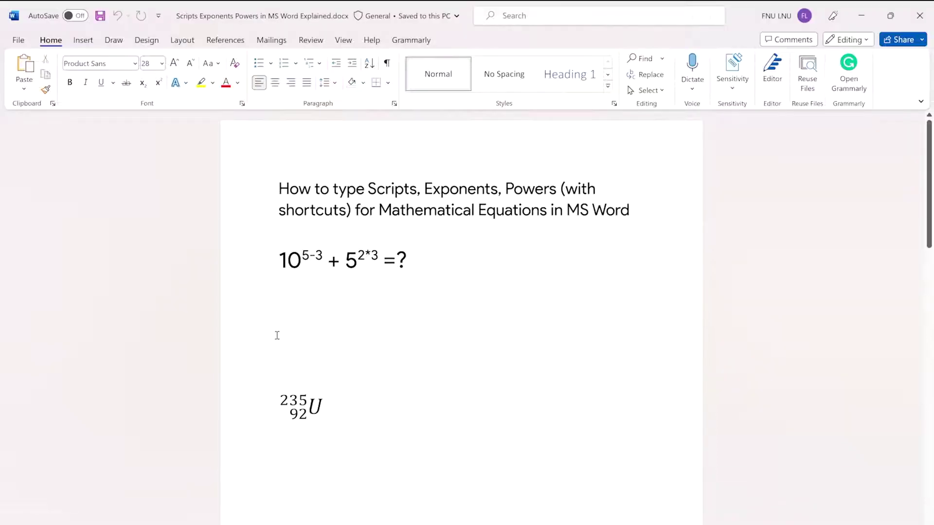
Type the base 10, then search commands for 'scri' and dismiss the search.
text(10)
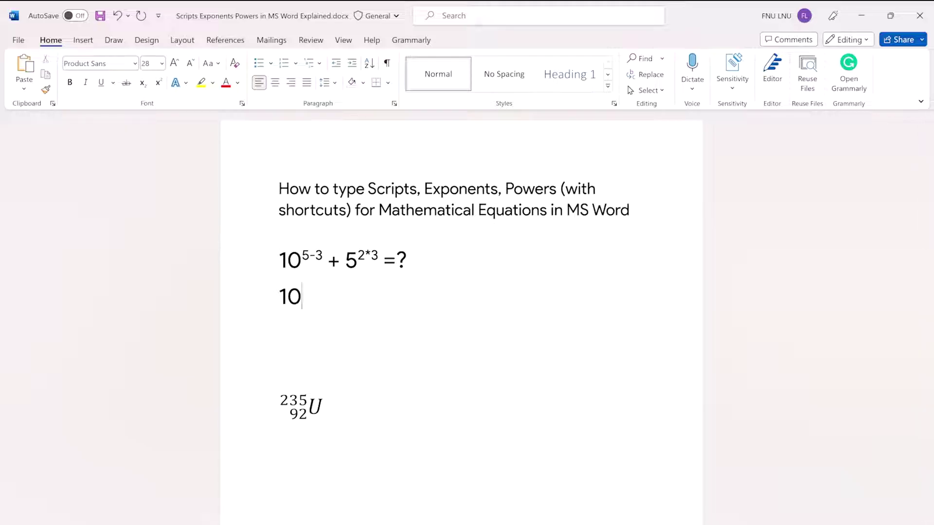
click(475, 22)
text(s)
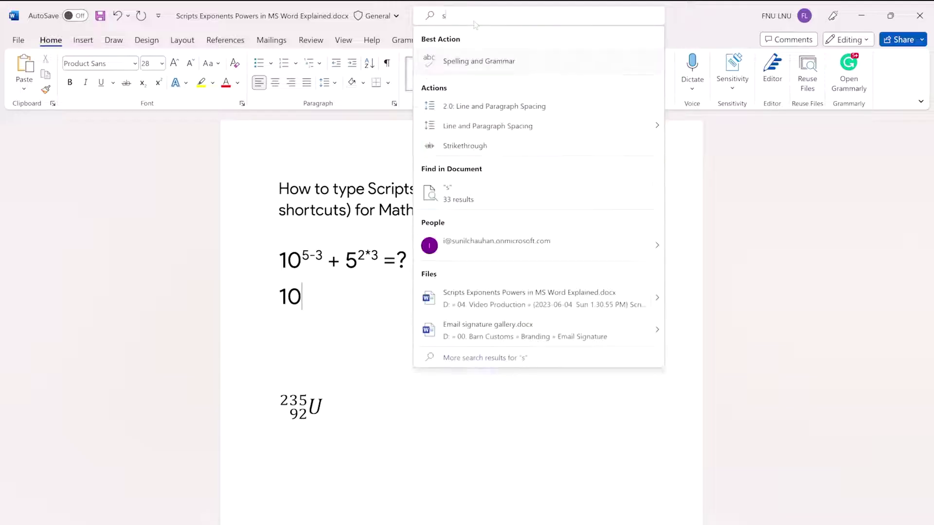
text(cri)
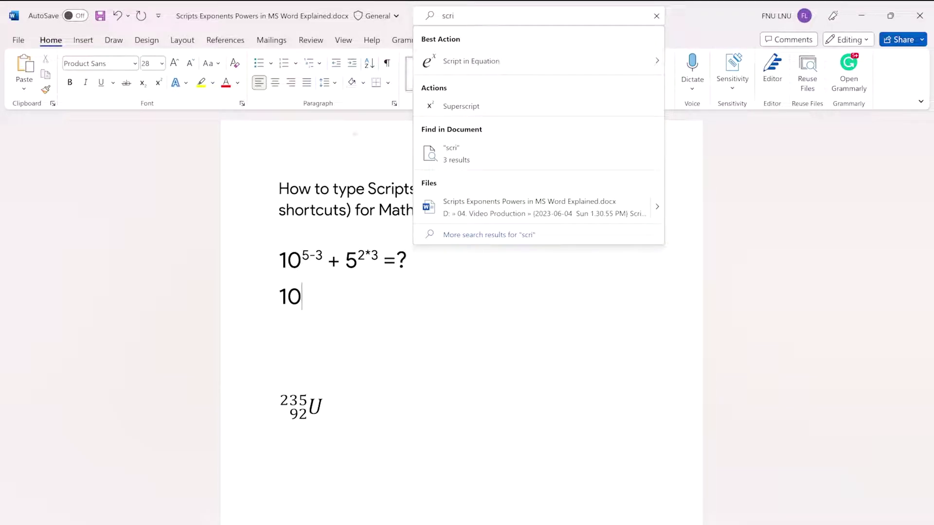
key(Escape)
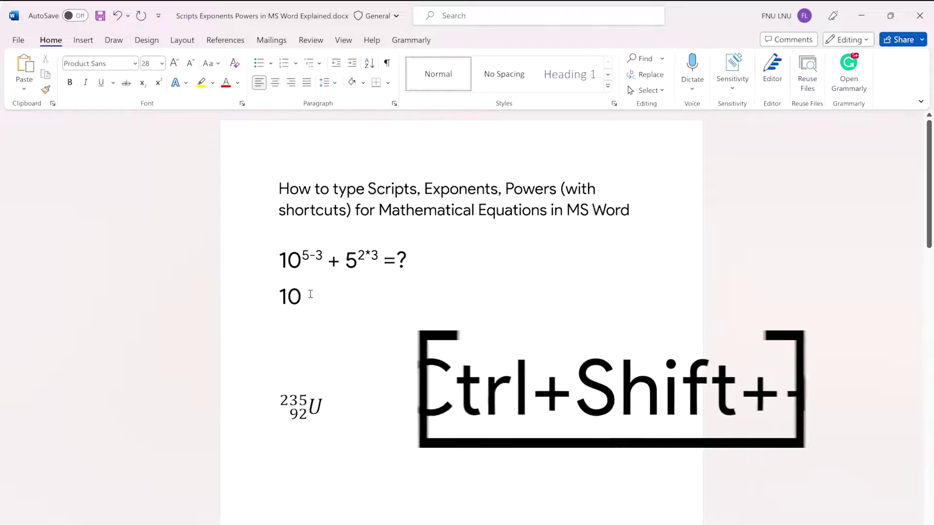
Switch on superscript and type the exponent 5-3 after the 10.
key(ctrl+shift+plus)
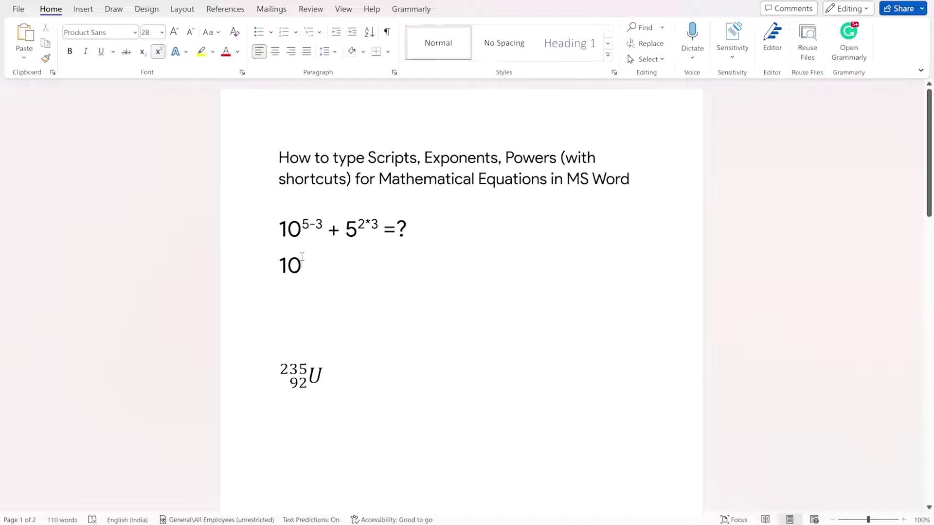
text(5)
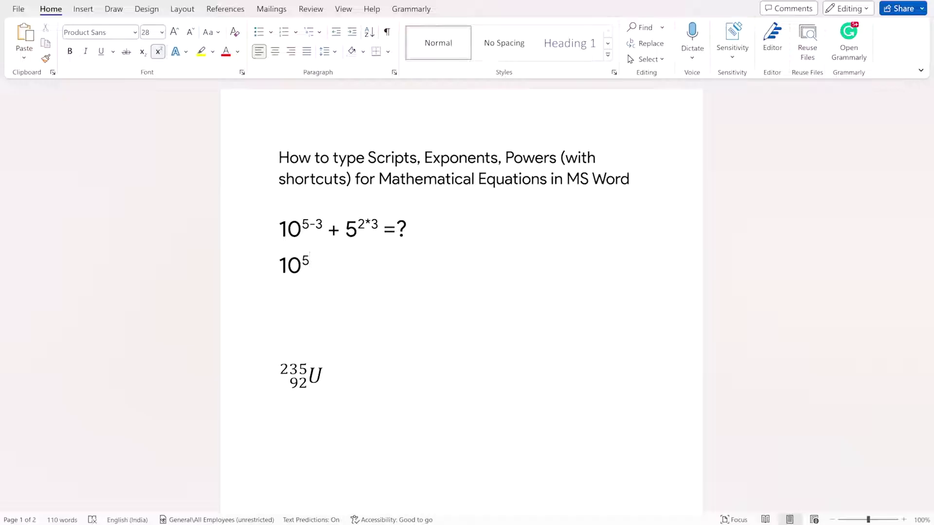
text(-3)
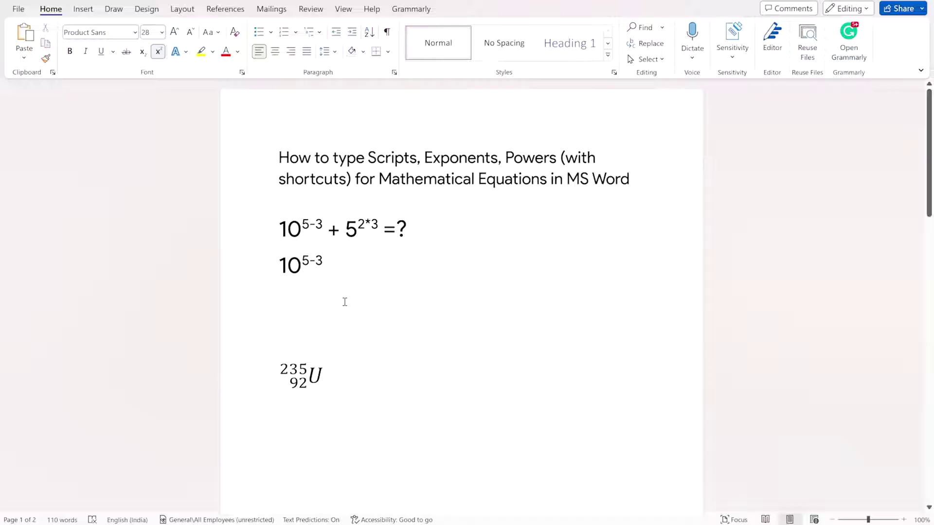
Continue the line with + 5, a superscript 2*3 exponent, then an equals sign.
key(ctrl+shift+equal)
text(+)
text(5)
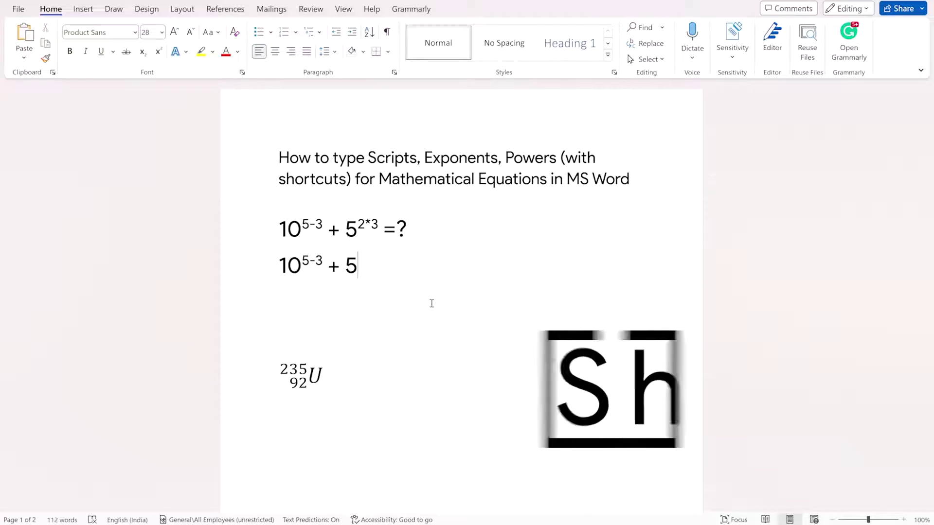
key(ctrl+shift+plus)
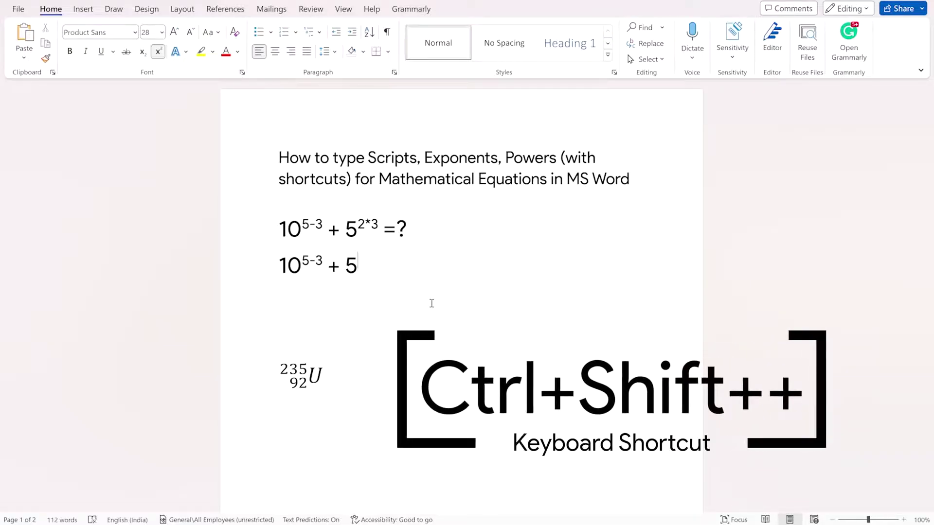
text(2*3)
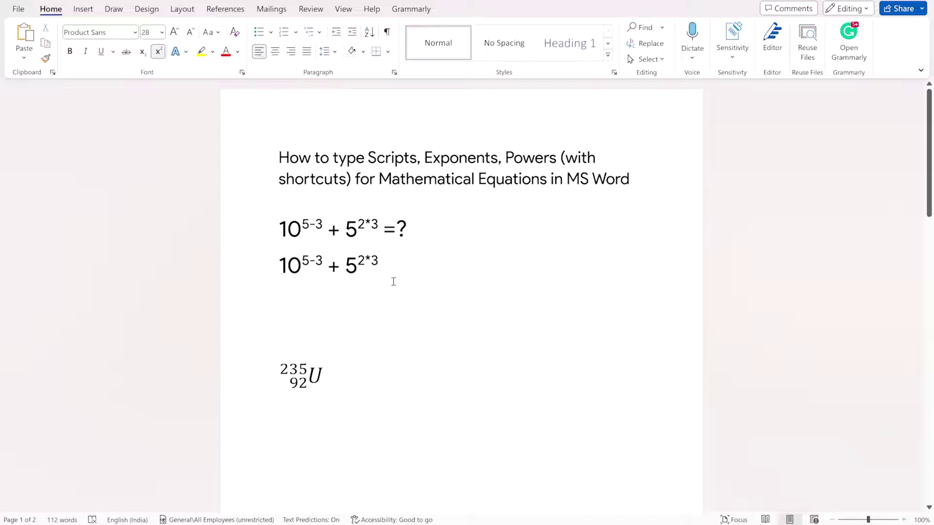
key(ctrl+shift+equal)
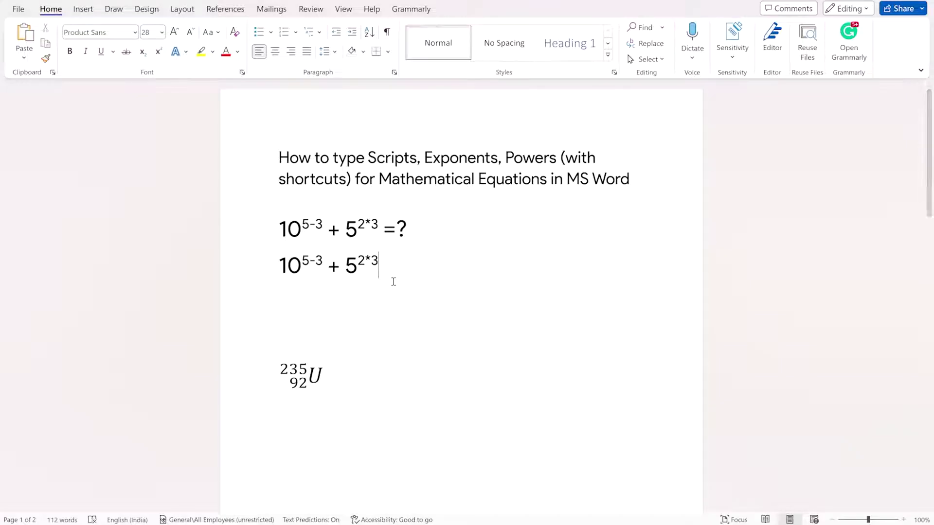
text(=)
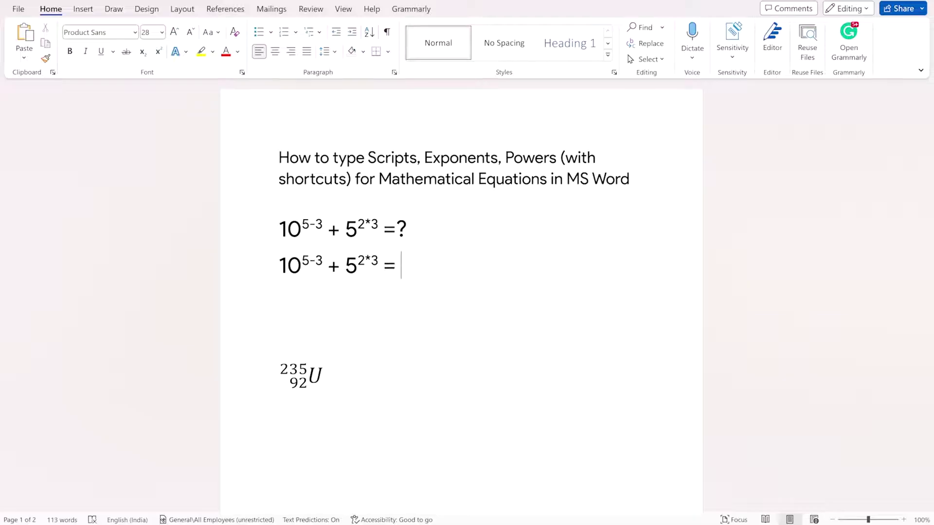
key(BackSpace)
End the line with '?', then search 'script' from the empty line above the uranium equation.
text(?)
click(348, 375)
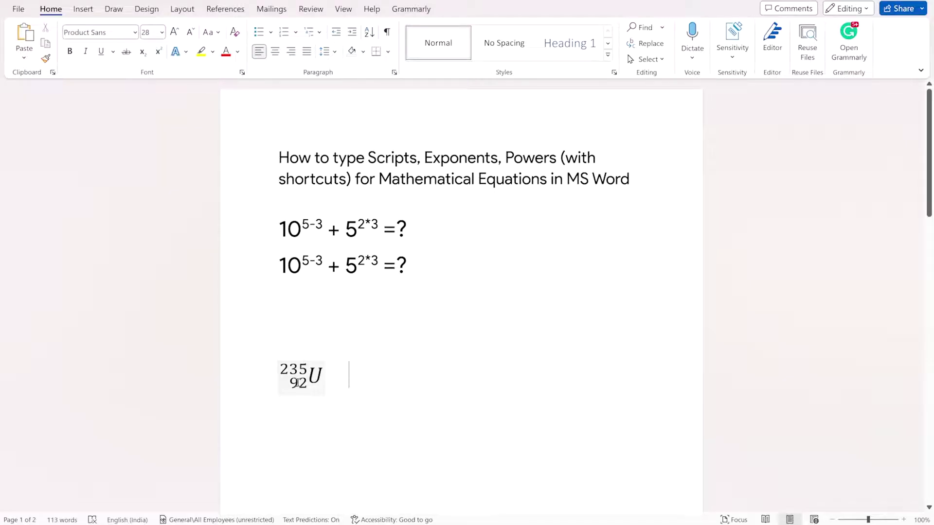
click(328, 376)
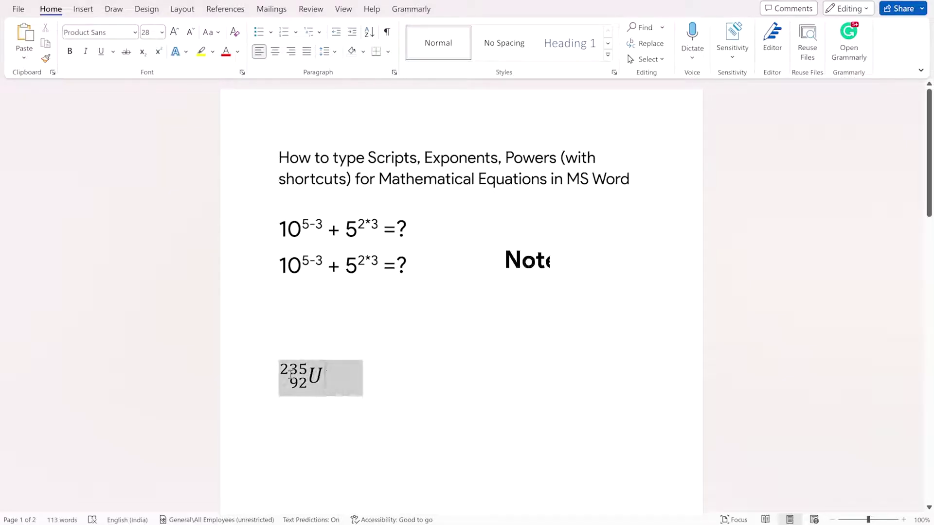
click(320, 326)
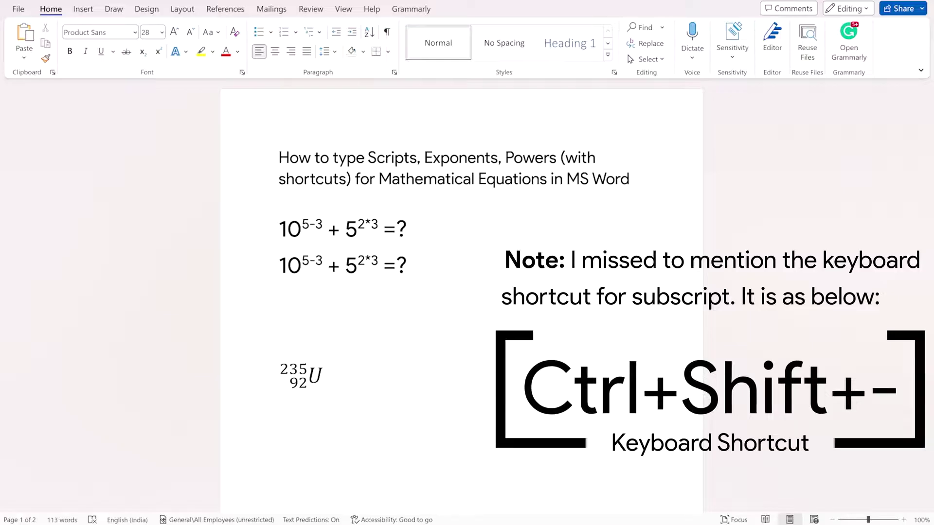
click(516, 13)
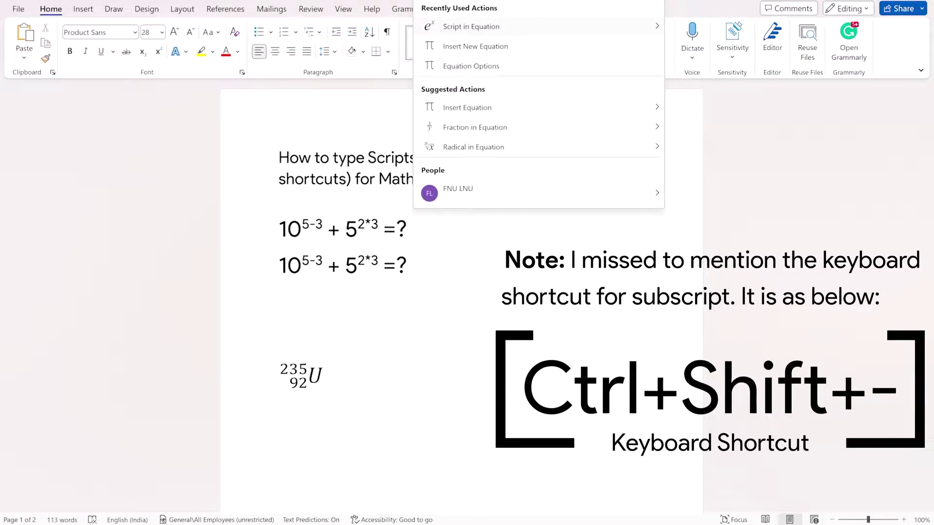
text(script)
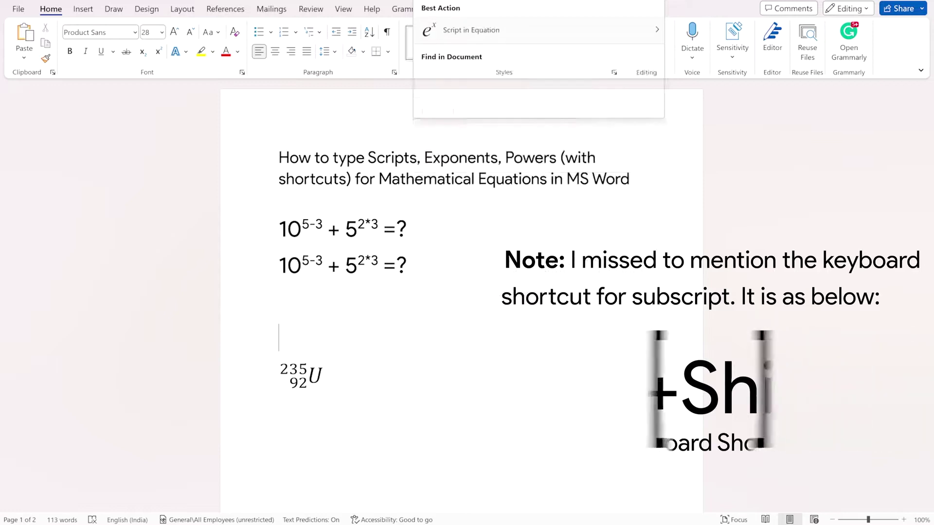
Insert a left subscript-superscript equation with base U, 235 above and 92 below.
mouse_move(604, 39)
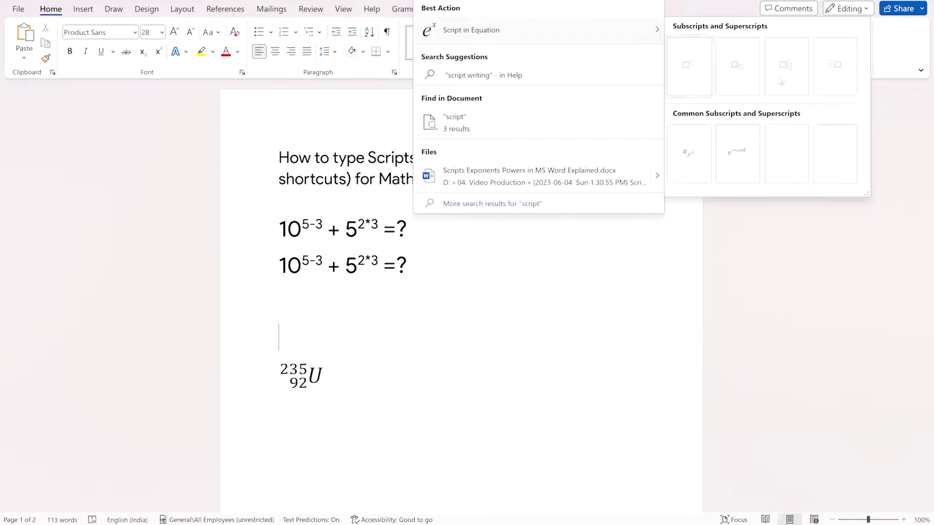
click(839, 72)
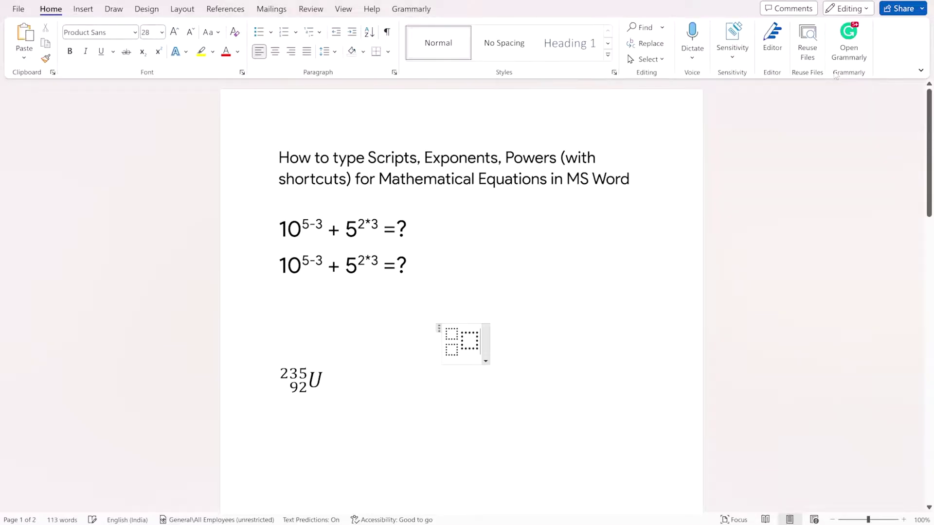
click(470, 343)
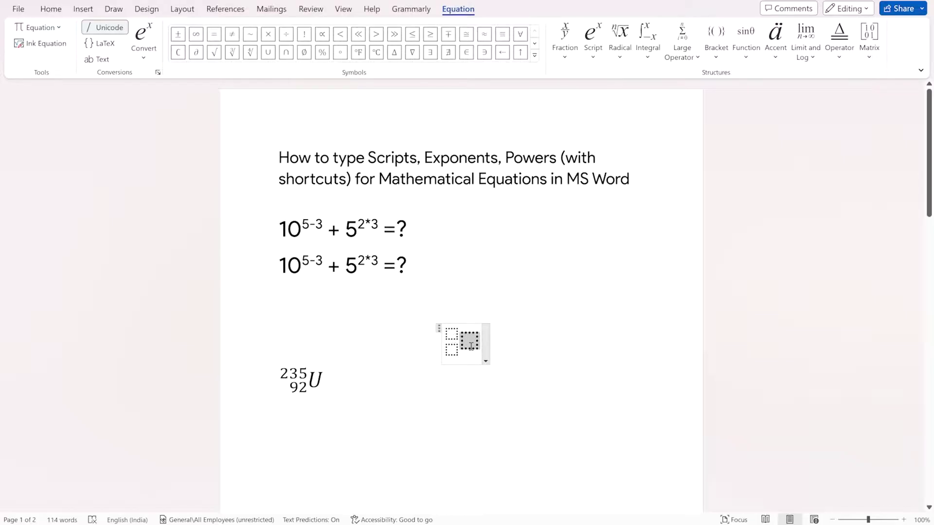
text(U)
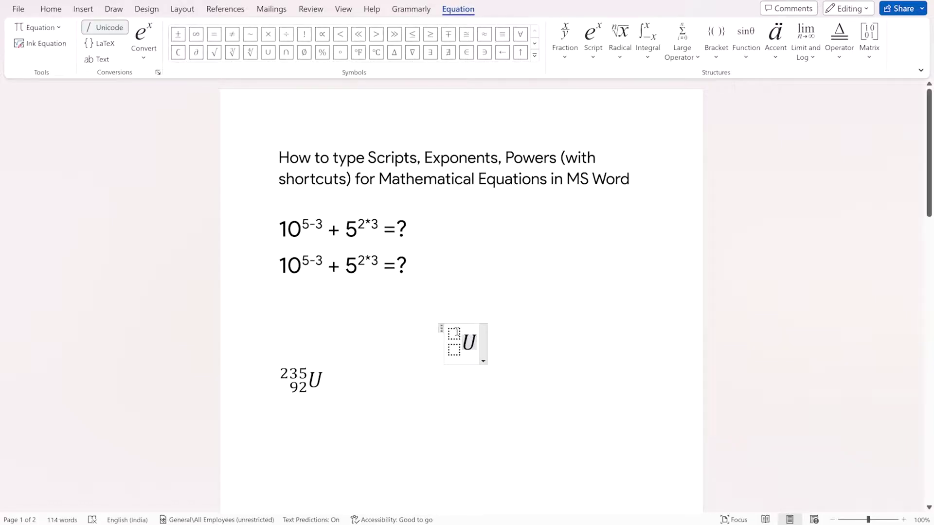
click(457, 333)
text(235)
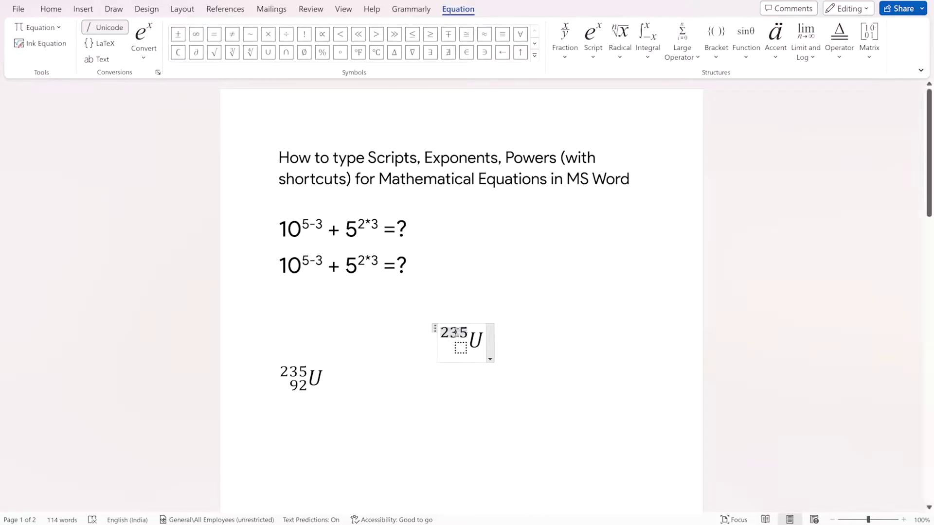
click(461, 349)
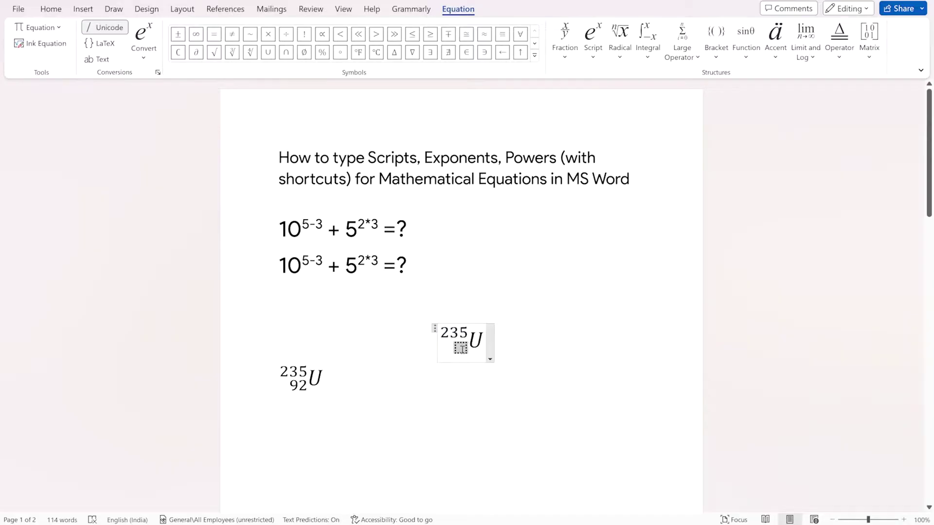
text(92)
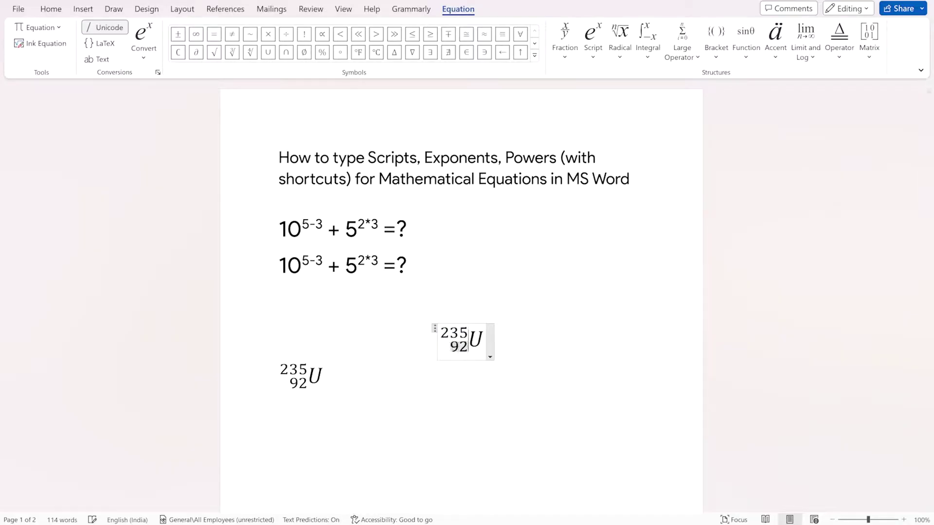
click(524, 346)
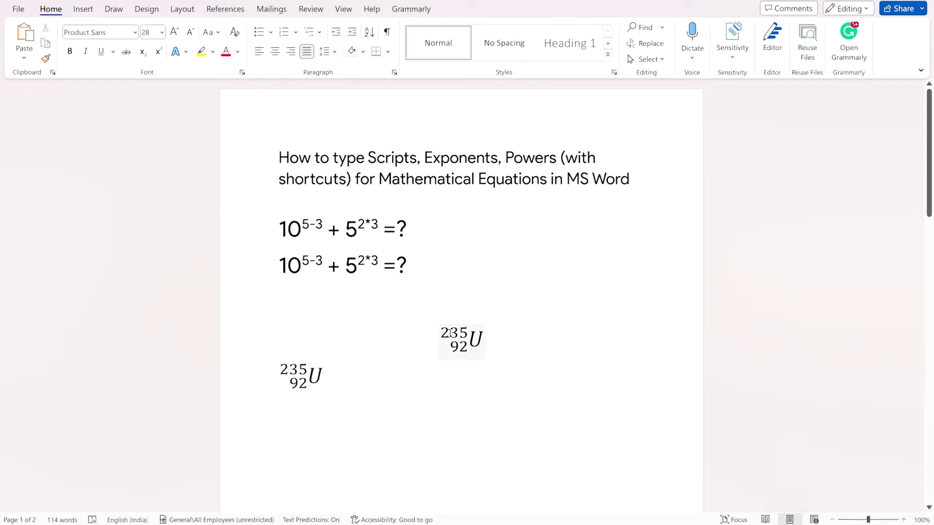
Align the new 235/92 U equation left, then select both equations to compare them.
click(444, 334)
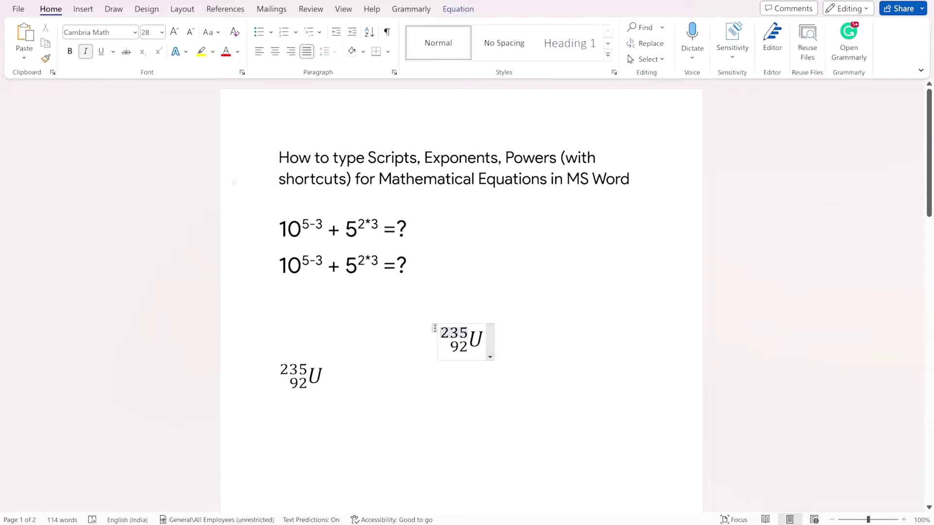
click(259, 51)
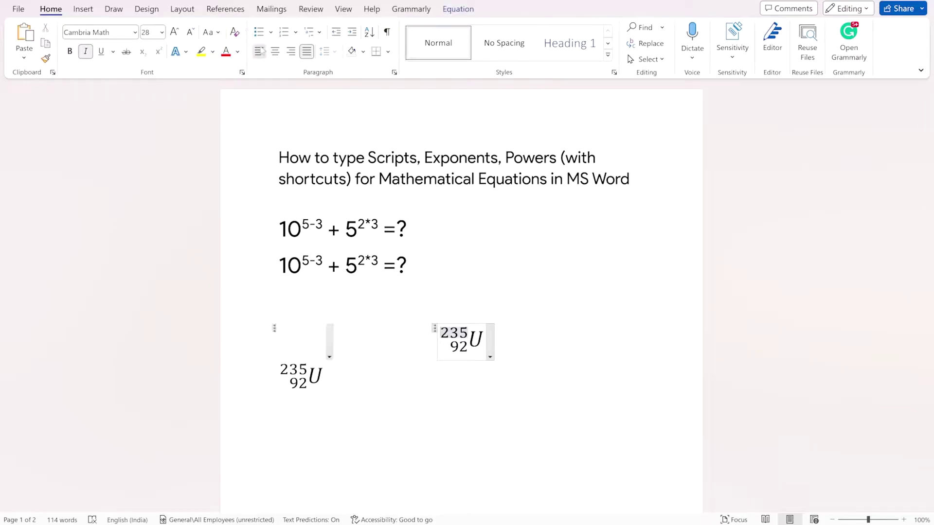
click(358, 341)
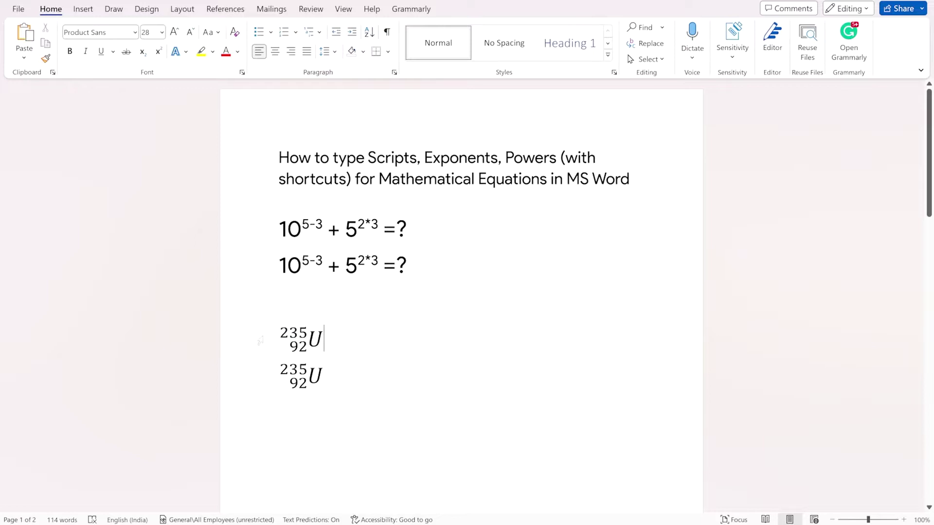
drag(328, 382, 282, 343)
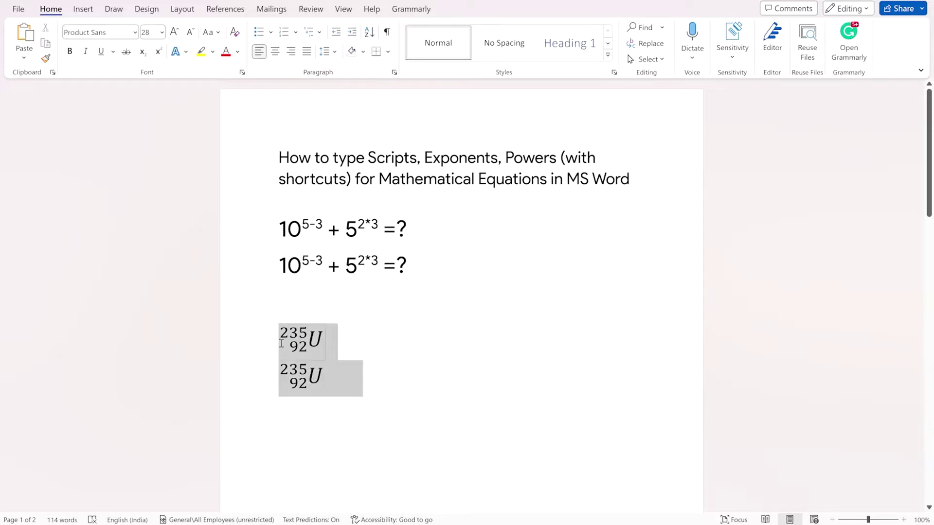
click(356, 378)
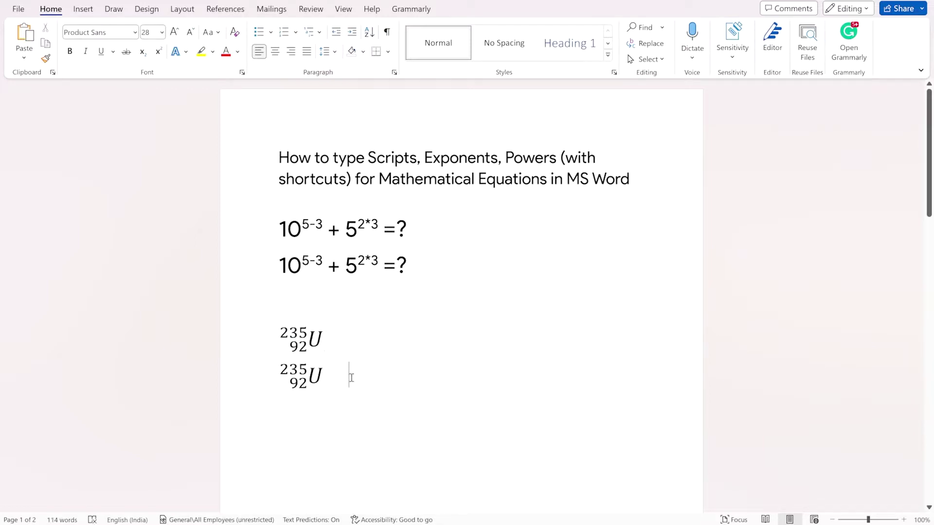